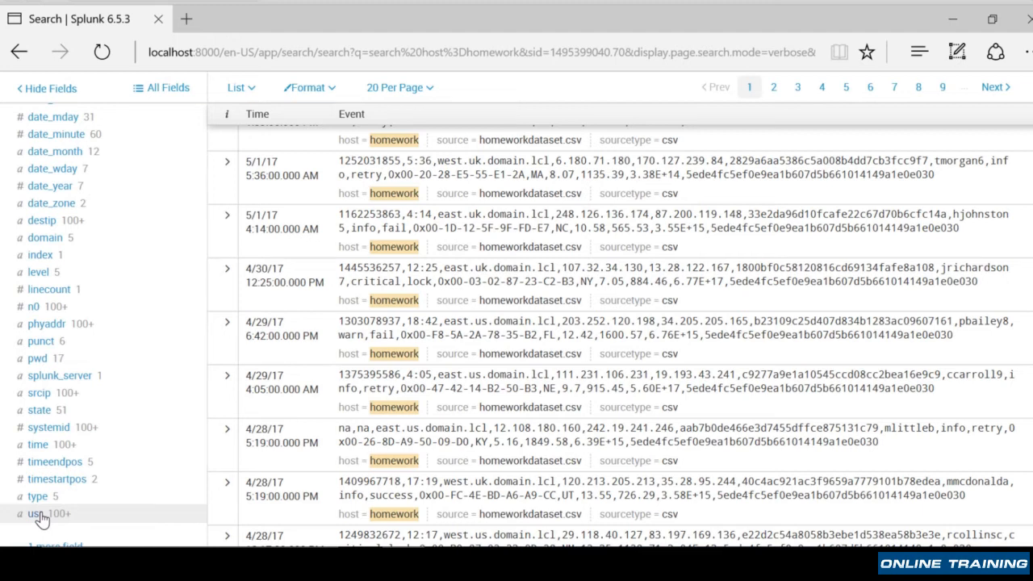
# - Extend the host=homework search with state=* usr=* and run it
pyautogui.scroll(5, 157, 444)
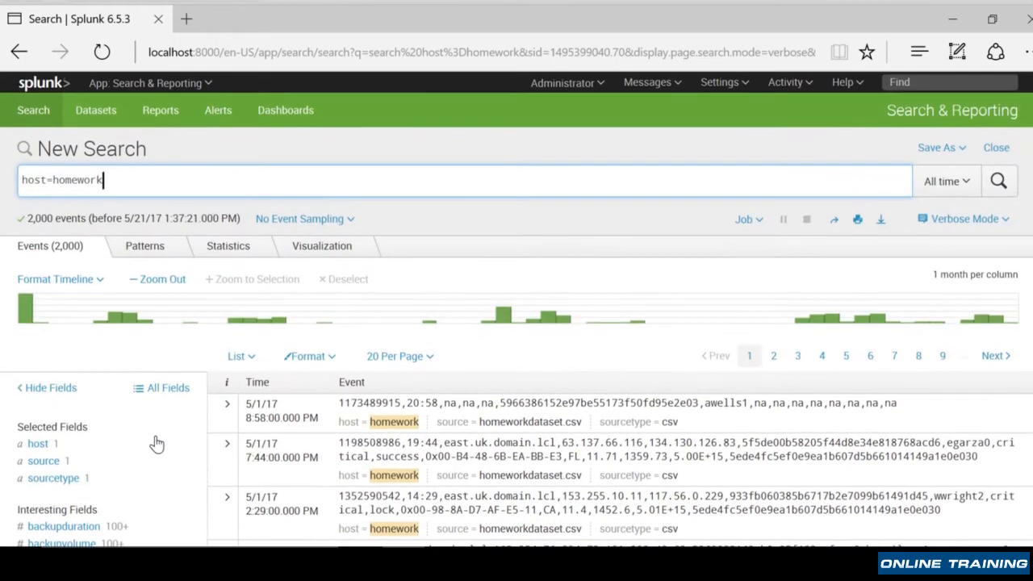
pyautogui.click(212, 181)
pyautogui.write('state=')
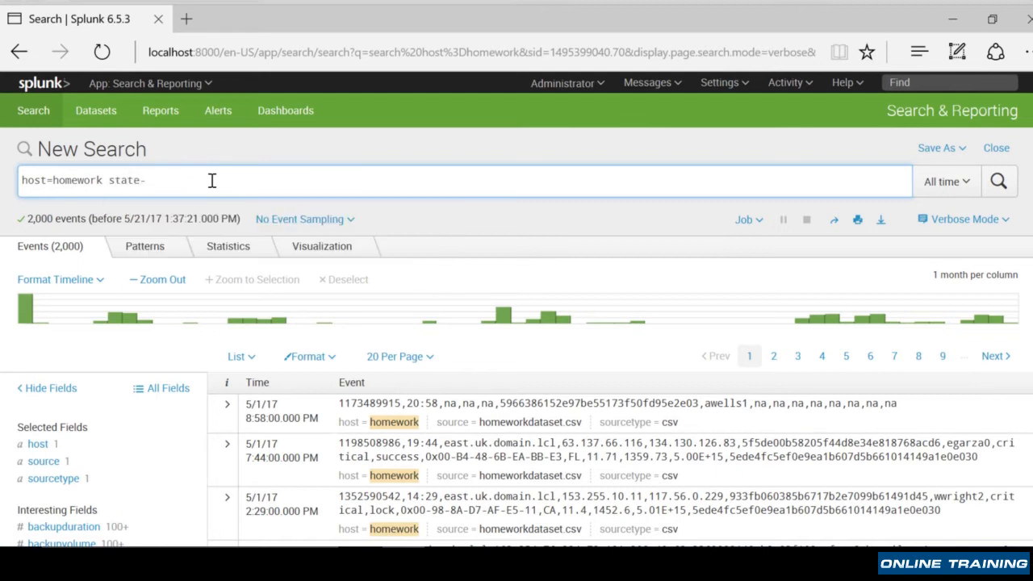
pyautogui.press('BackSpace')
pyautogui.write('=')
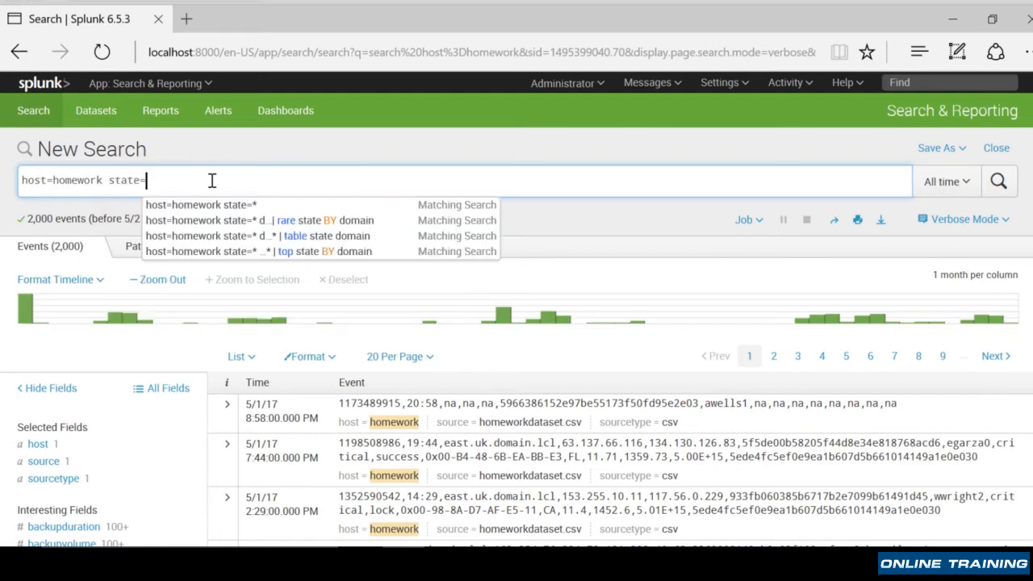
pyautogui.write('* usr=*')
pyautogui.press('Return')
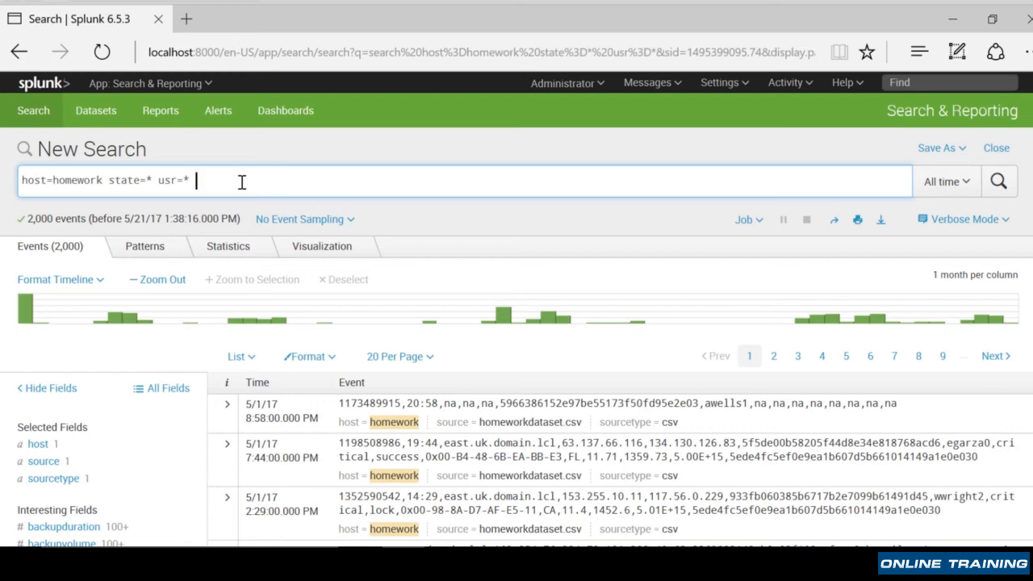
# - Append | stats count(usr) BY state to the search and run it to count users per state
pyautogui.write('|')
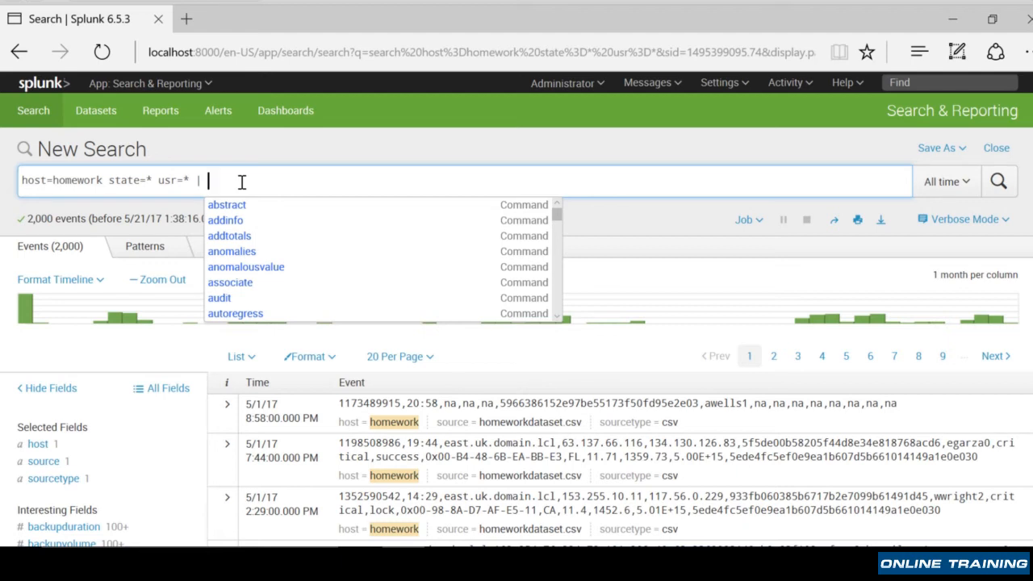
pyautogui.write('stat')
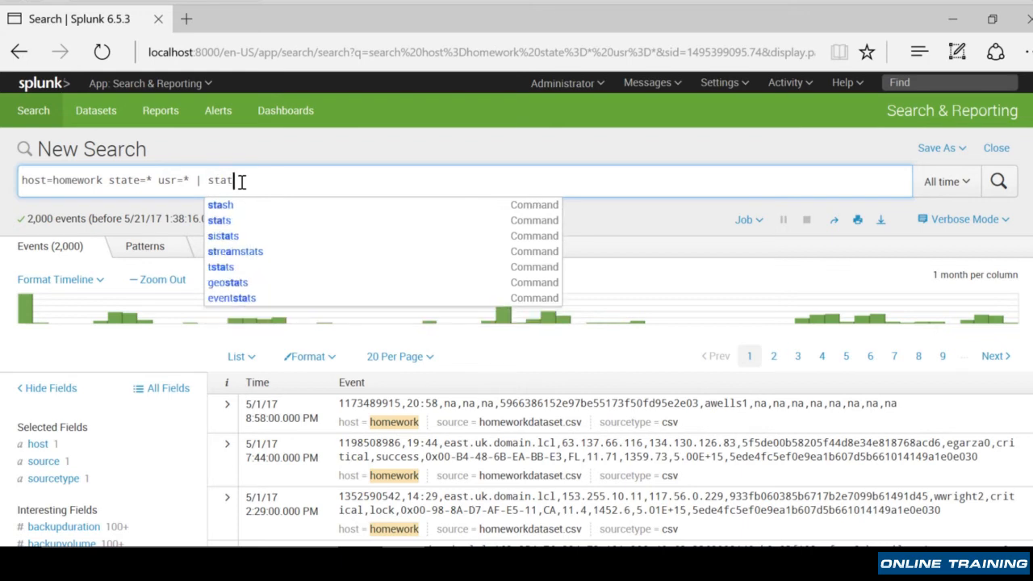
pyautogui.write('s')
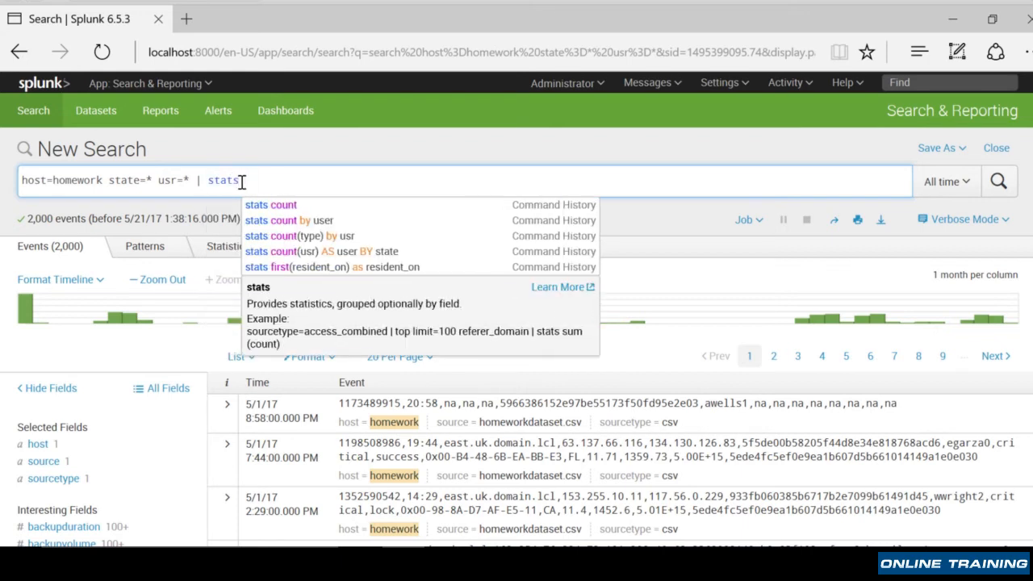
pyautogui.write(' count(')
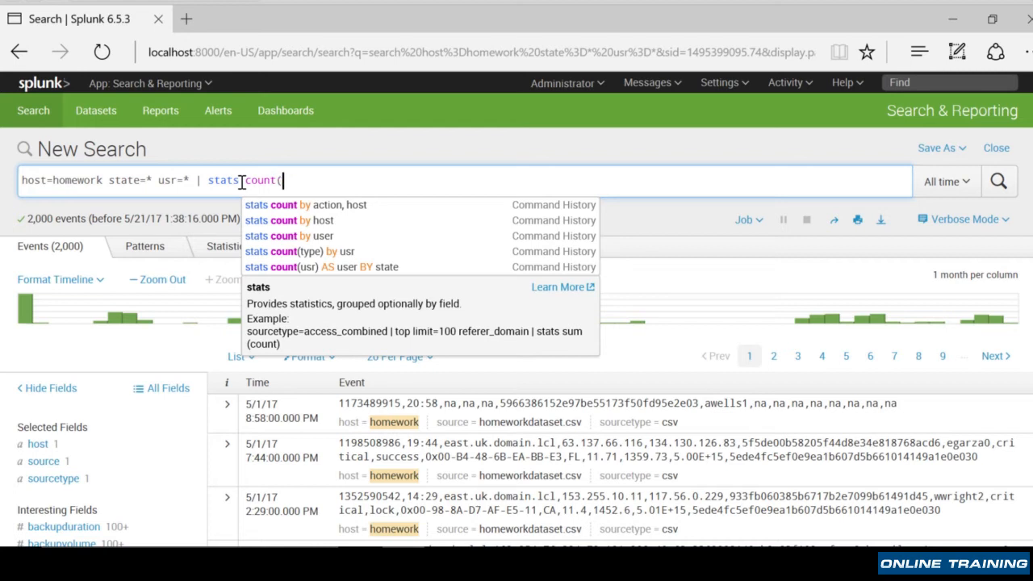
pyautogui.write('usr)')
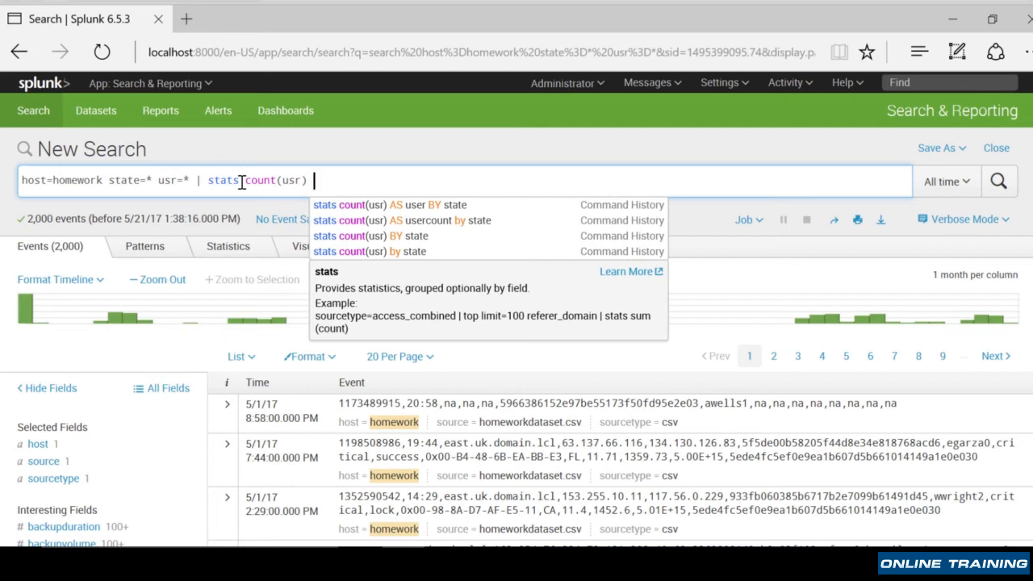
pyautogui.write(' BY state')
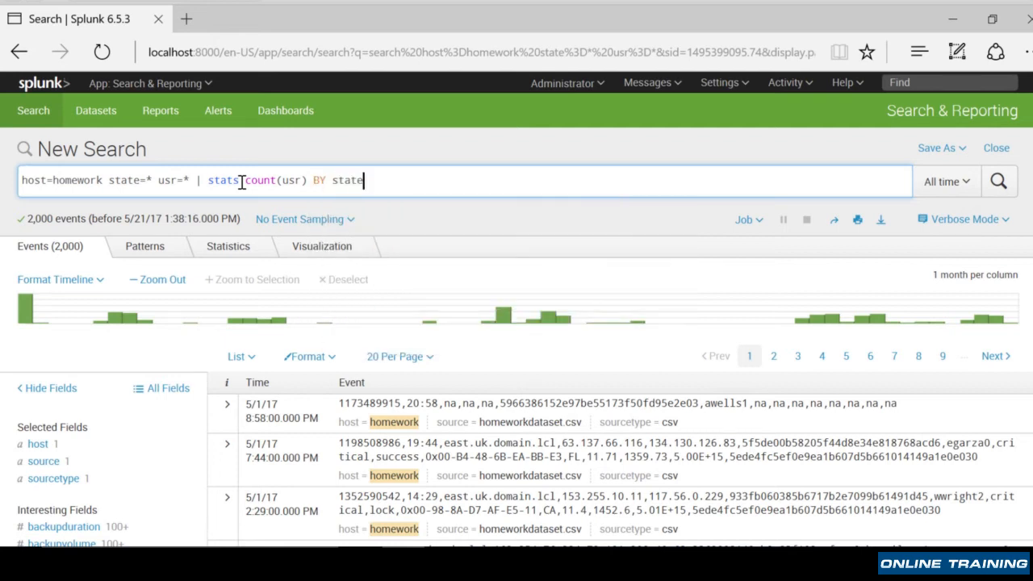
pyautogui.click(1001, 184)
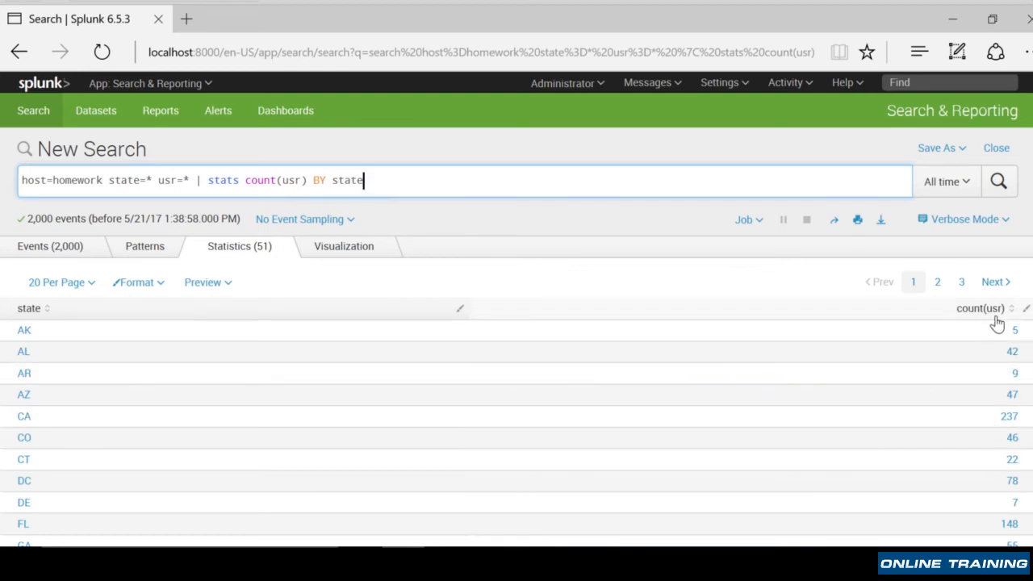
# - Rename the user count column with AS cuser in the stats command and rerun the search
pyautogui.click(308, 180)
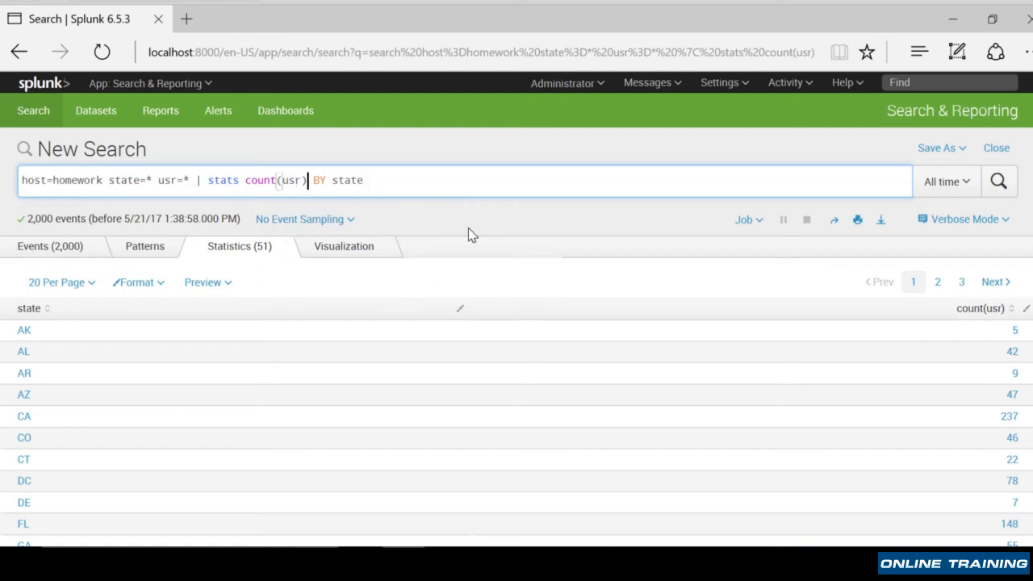
pyautogui.write('AS  ')
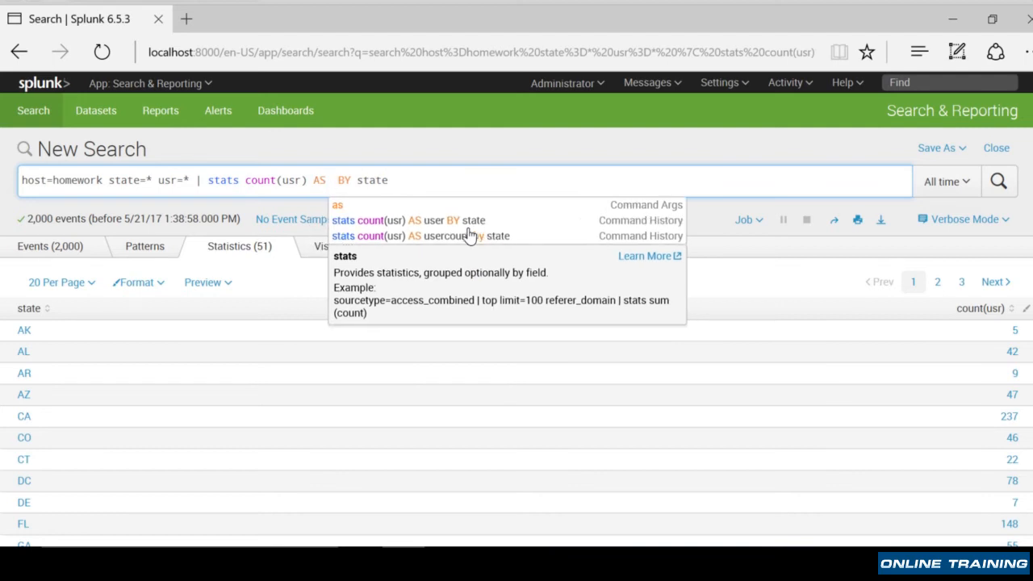
pyautogui.write('cuser')
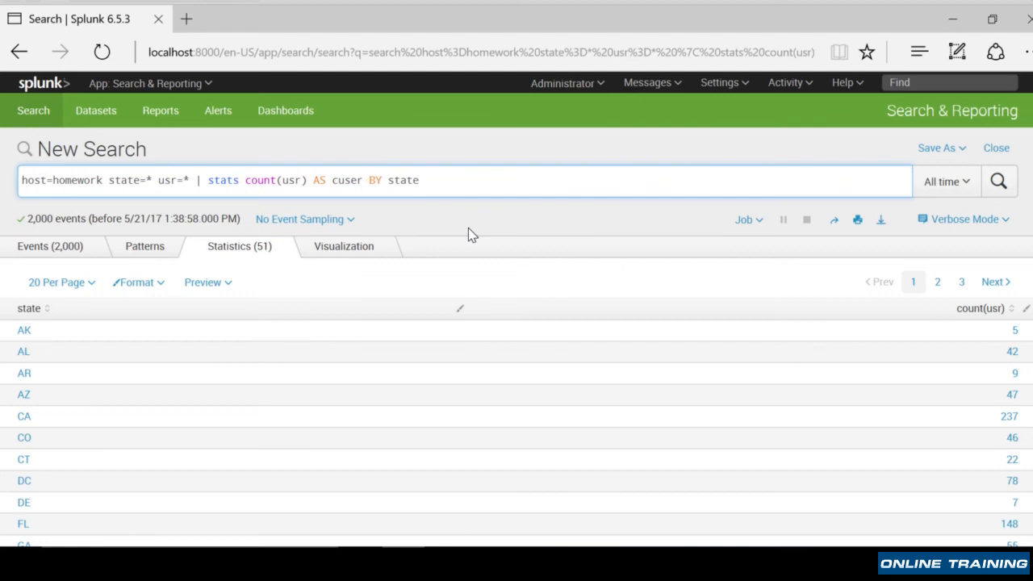
pyautogui.click(1001, 182)
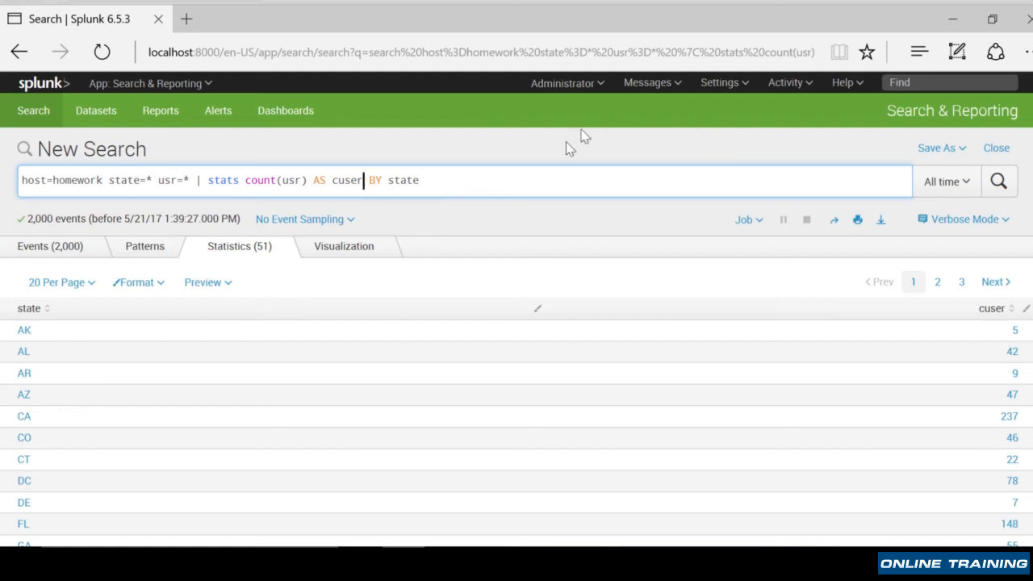
# - Append | sort -cuser to the search and run it to order states by descending user count
pyautogui.click(506, 187)
pyautogui.write('| ')
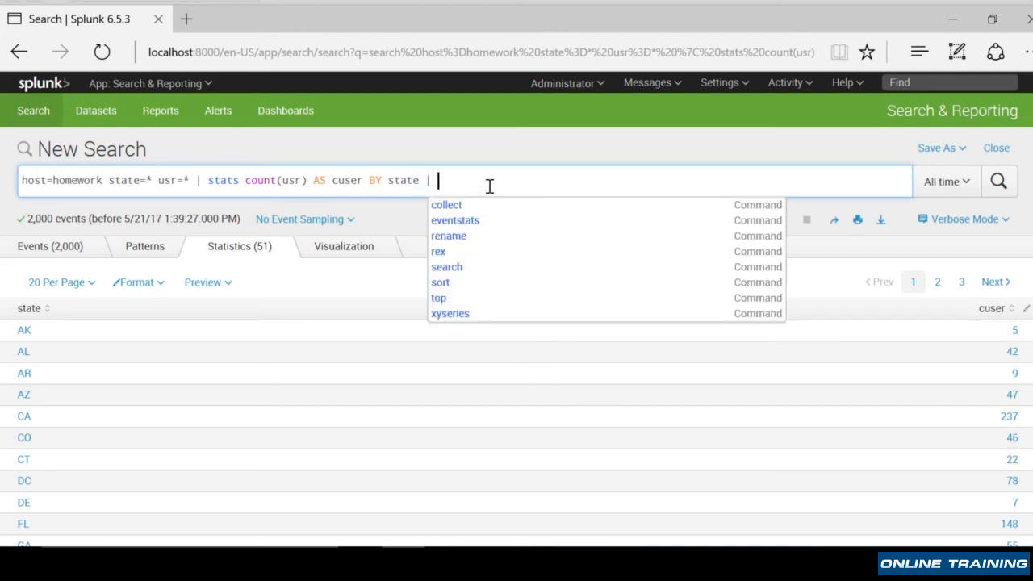
pyautogui.write('sort ')
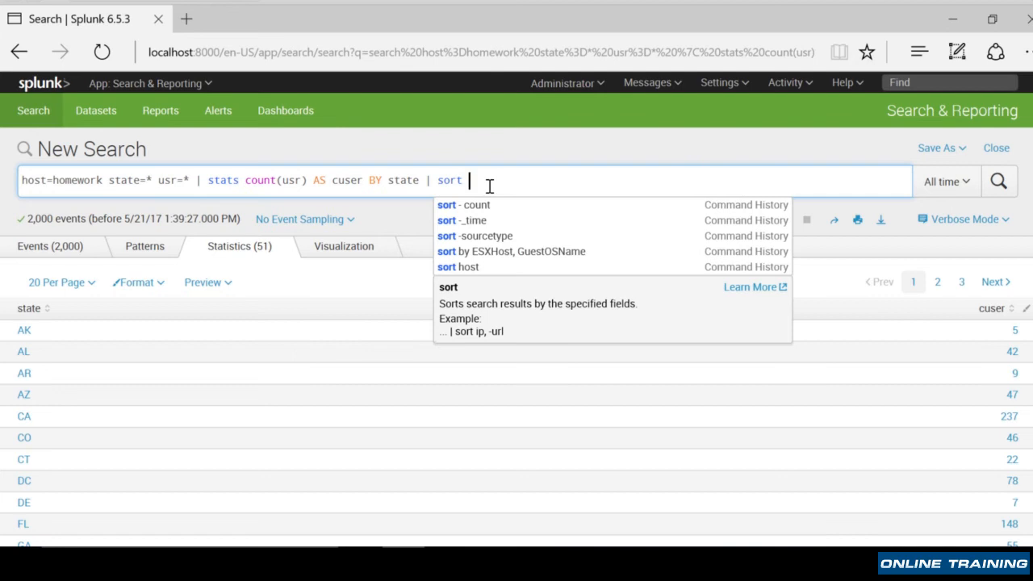
pyautogui.write('-cuser')
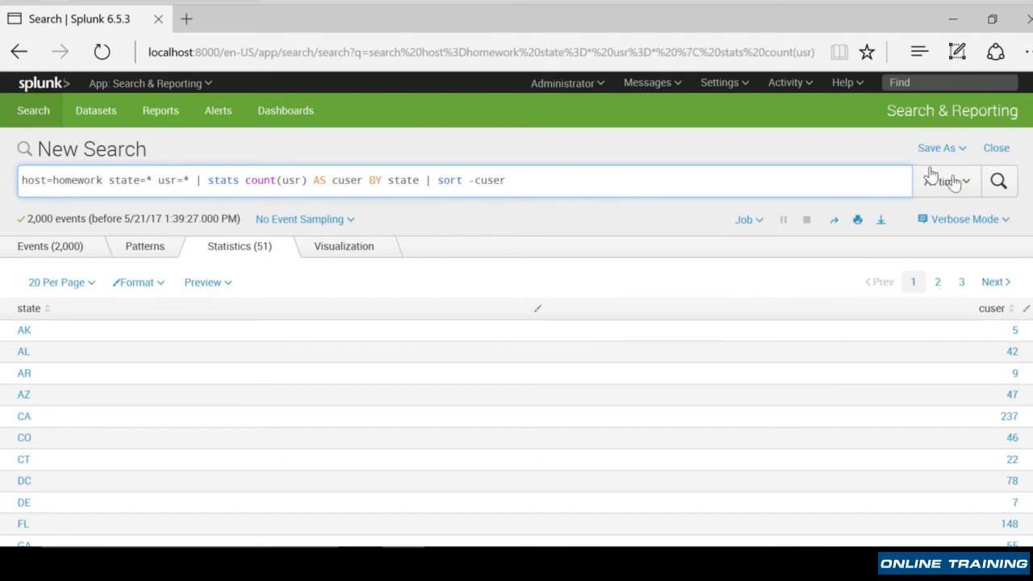
pyautogui.click(1001, 189)
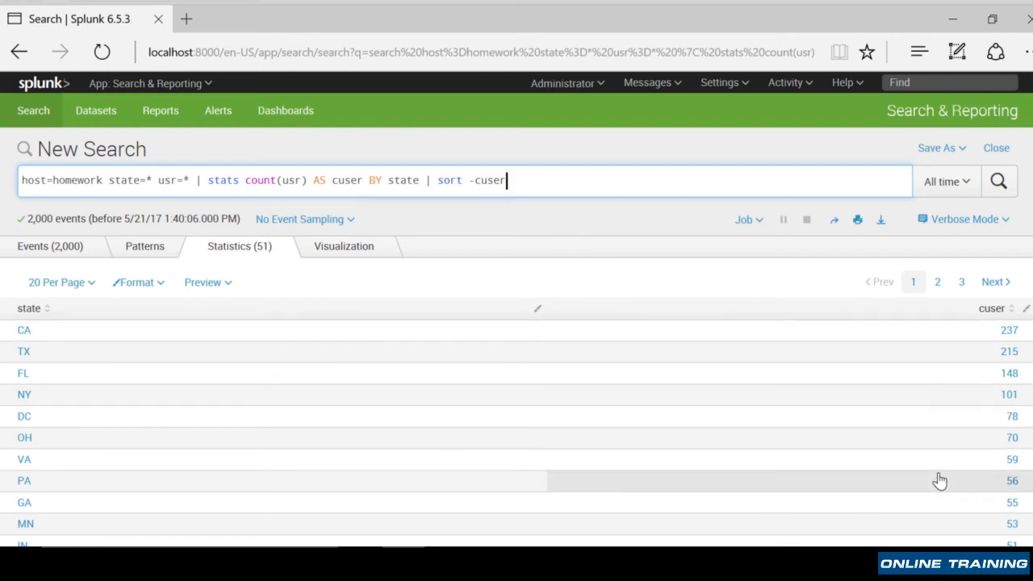
# - Review the sorted user counts per state in the table and as a column chart, ending back on the table
pyautogui.scroll(-3, 938, 481)
pyautogui.scroll(5, 938, 481)
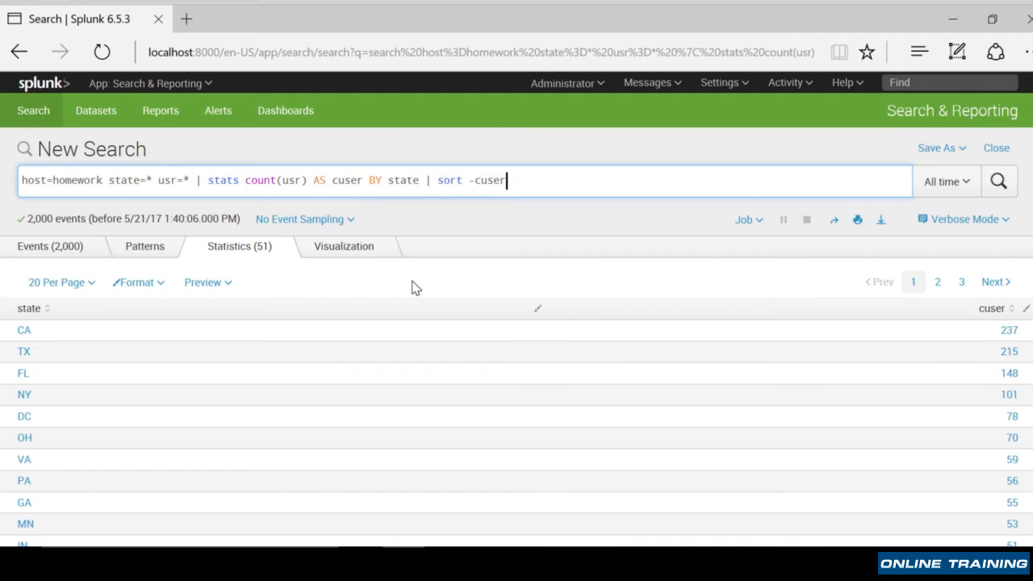
pyautogui.click(355, 247)
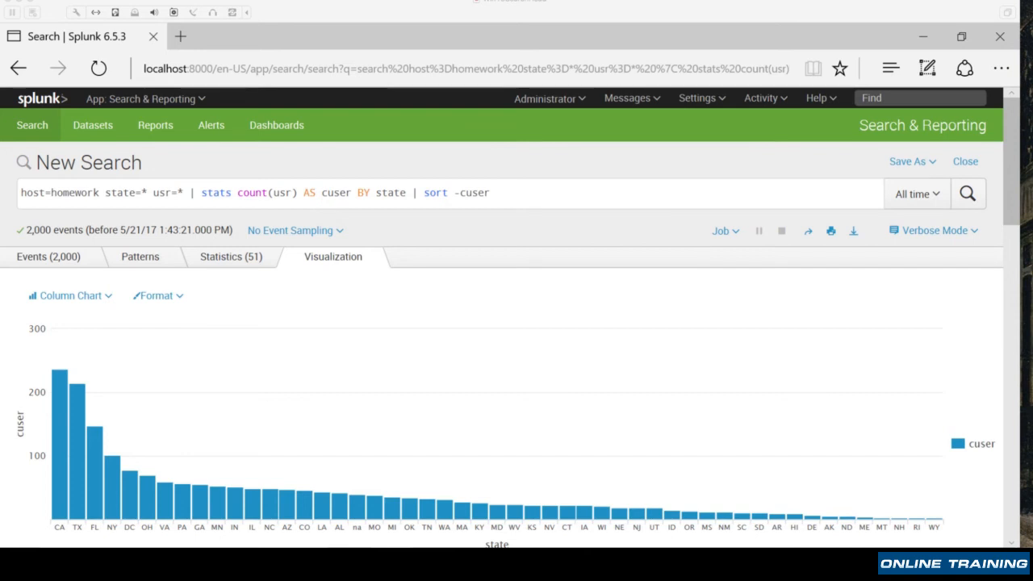
pyautogui.click(241, 263)
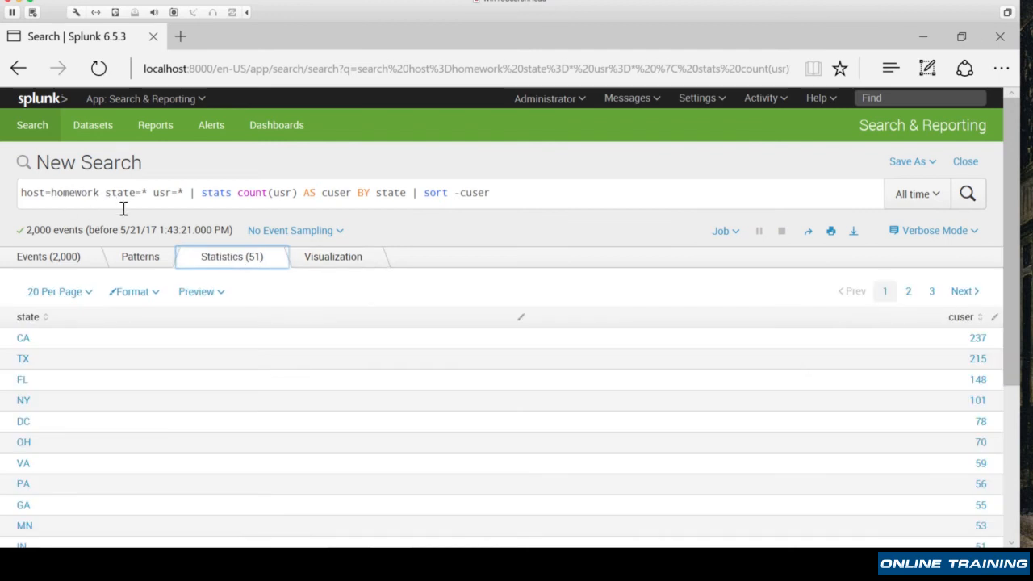
# - Strip the query down to host=homework and rerun the search
pyautogui.moveTo(105, 192); pyautogui.dragTo(602, 207)
pyautogui.press('BackSpace')
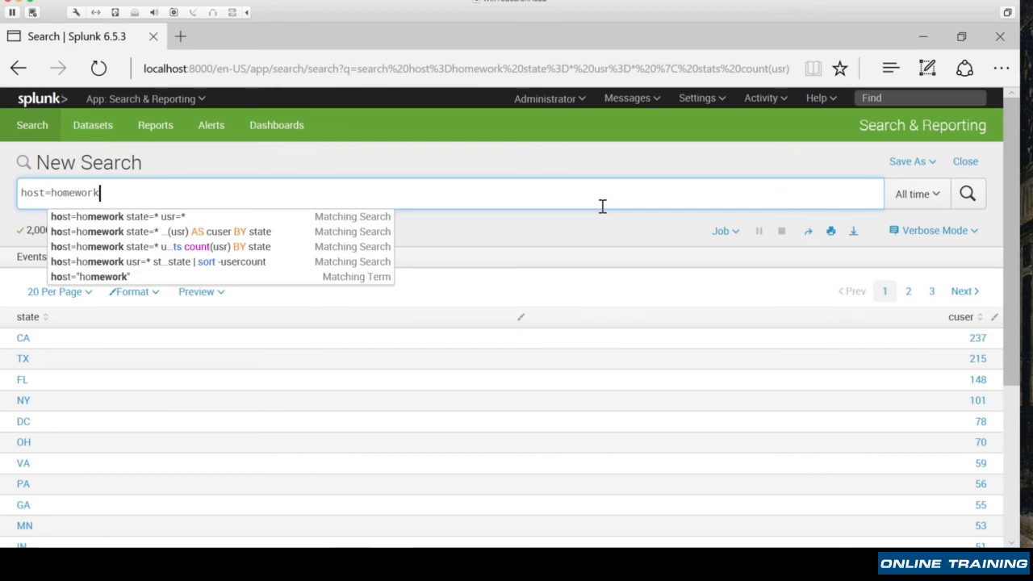
pyautogui.press('Return')
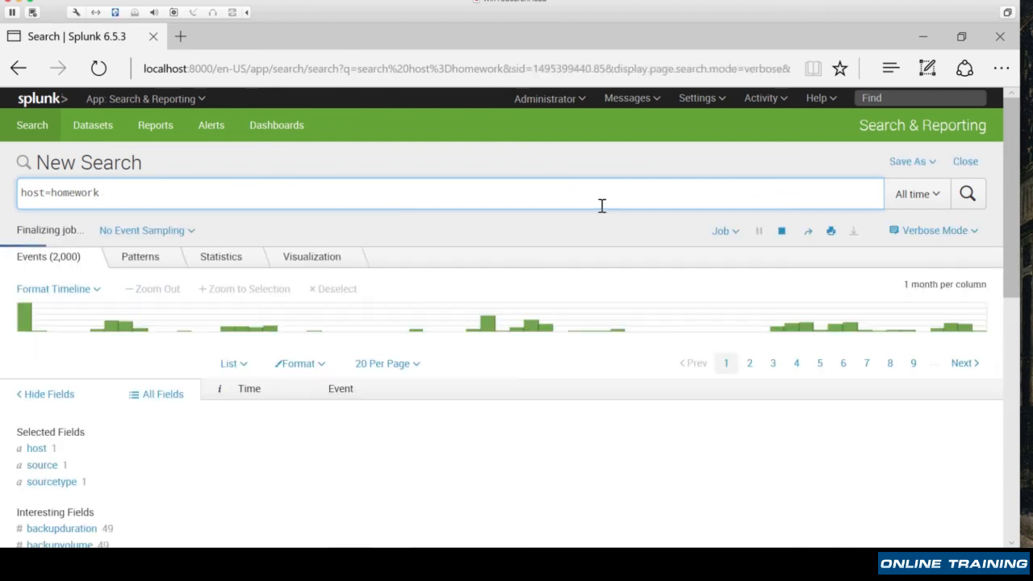
# - Examine the value breakdown of the level field and the other available event fields
pyautogui.click(38, 349)
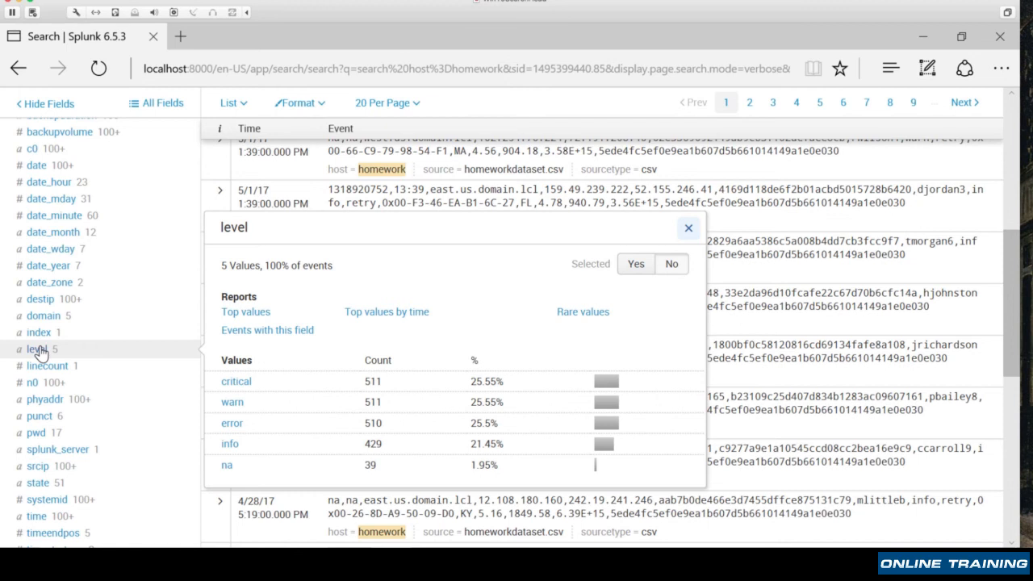
pyautogui.scroll(-1, 32, 415)
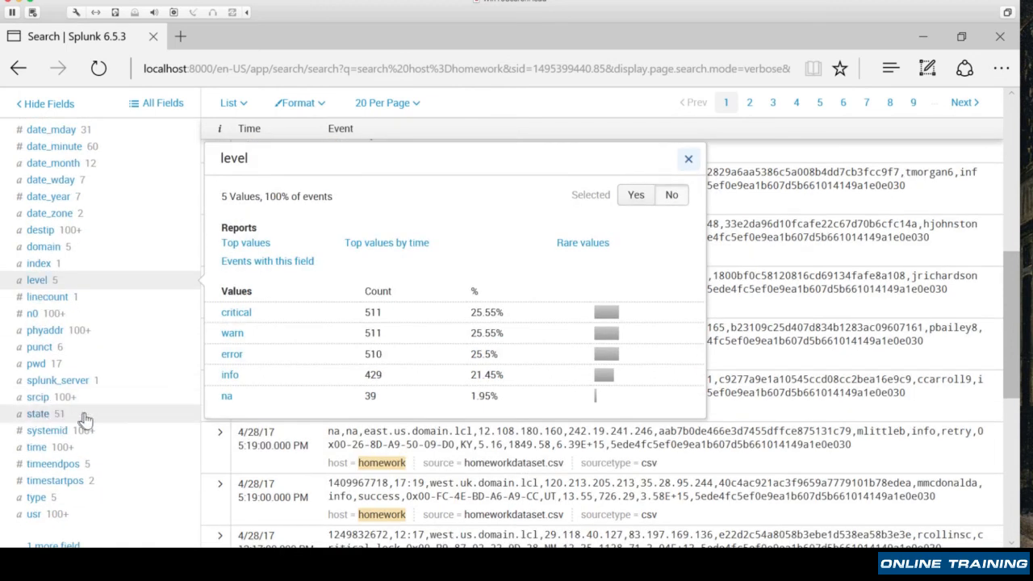
pyautogui.scroll(4, 83, 234)
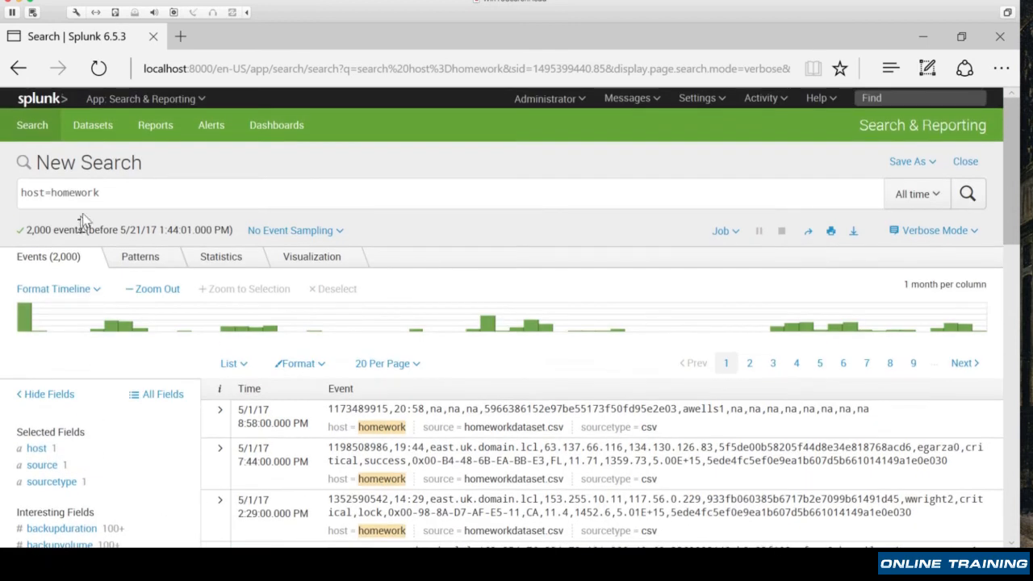
# - Add state=* level=* to the host=homework search and run it
pyautogui.click(141, 195)
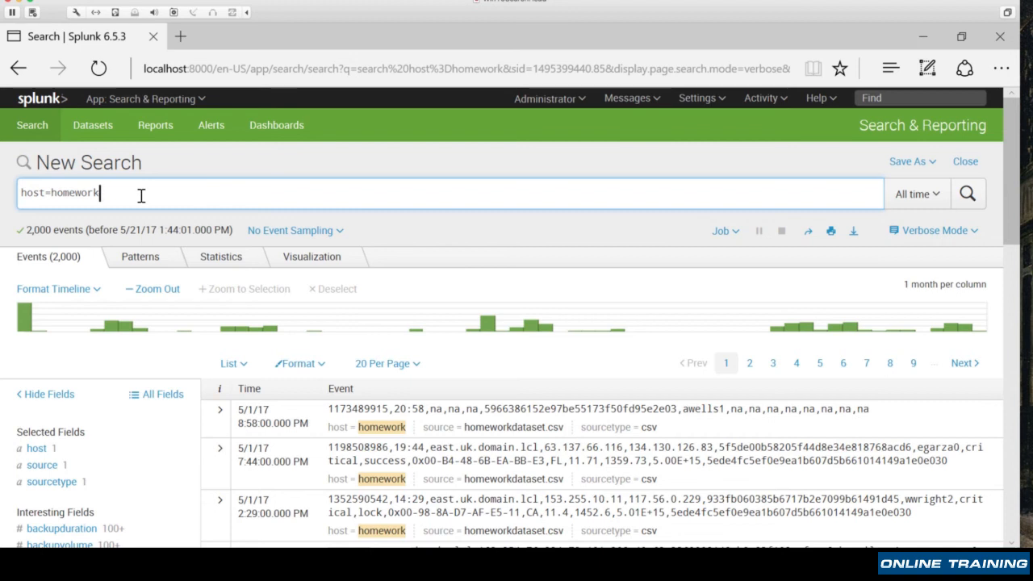
pyautogui.write('state=* level')
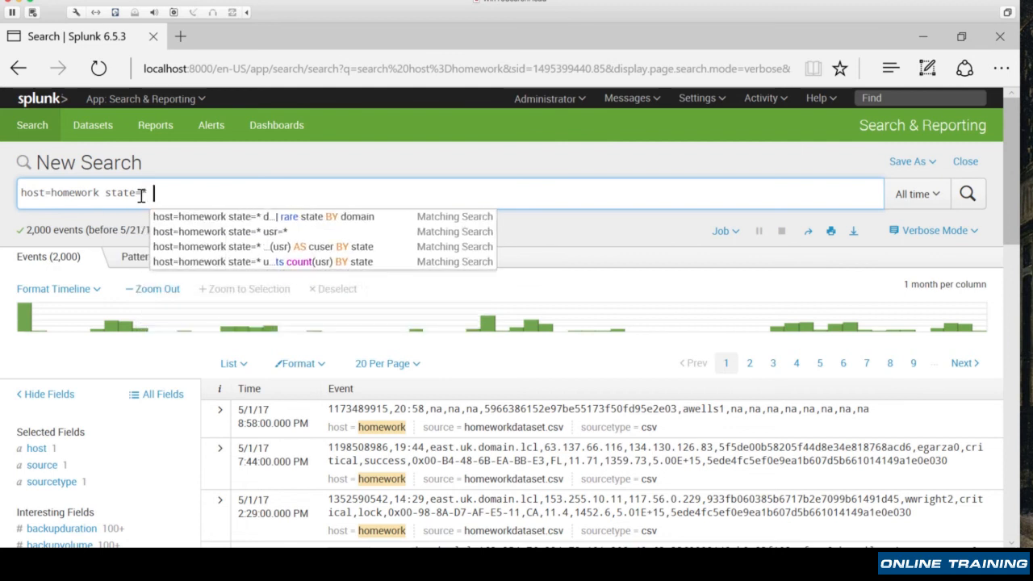
pyautogui.write('* |')
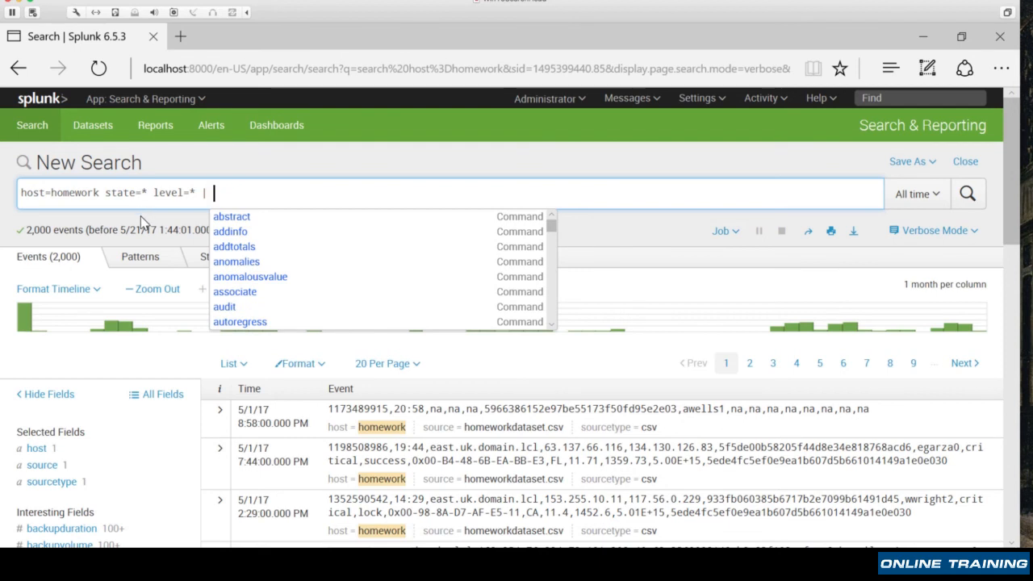
pyautogui.press('BackSpace')
pyautogui.press('BackSpace')
pyautogui.press('Return')
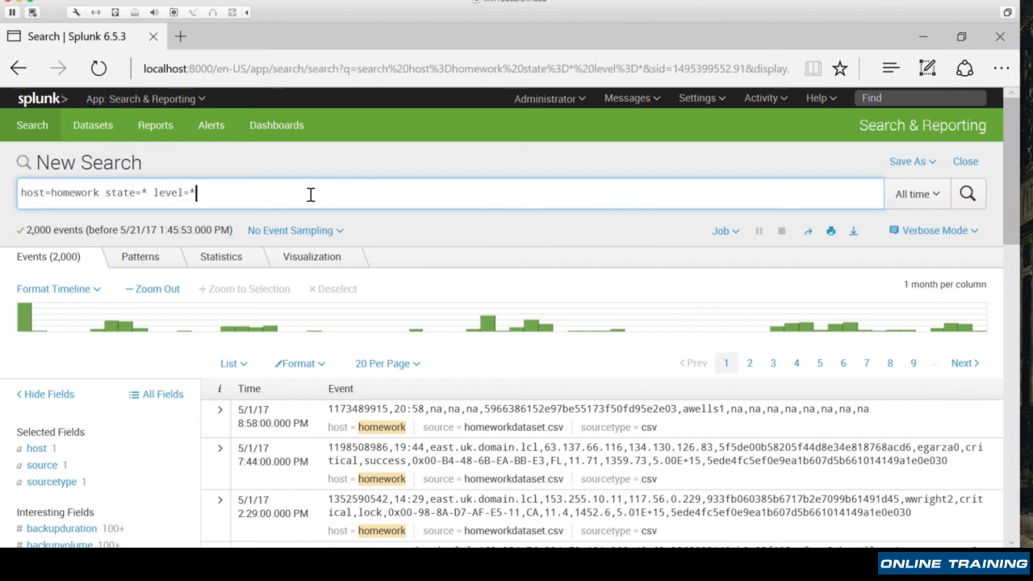
# - Restrict the search to level=critical, append | top state by level, and run it
pyautogui.press('BackSpace')
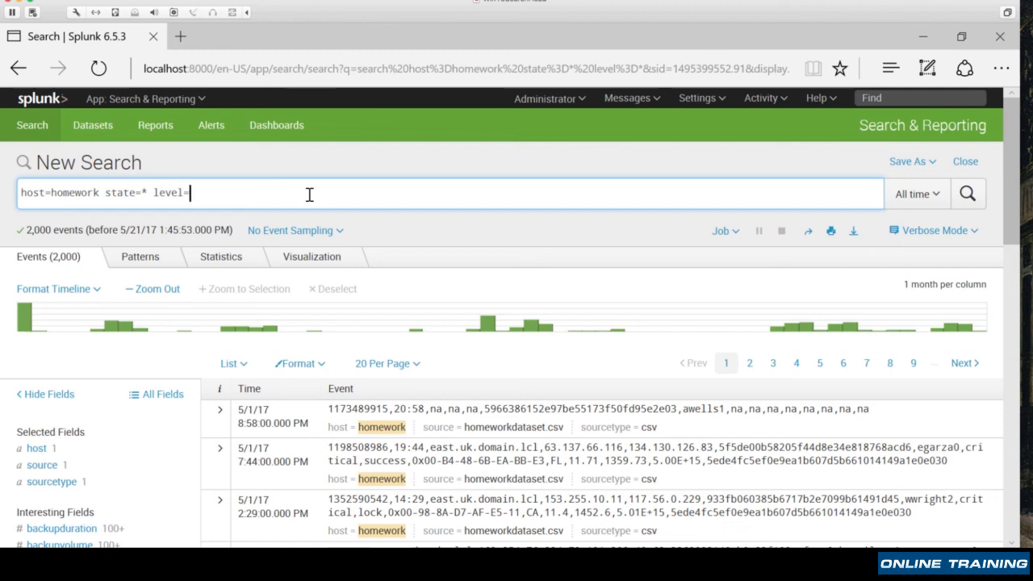
pyautogui.write('critical')
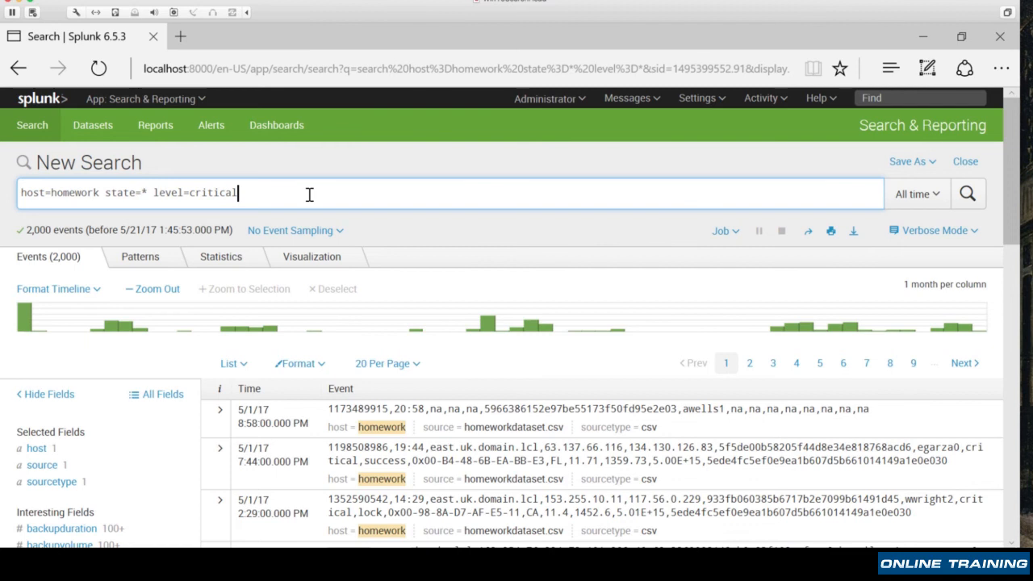
pyautogui.write('| top')
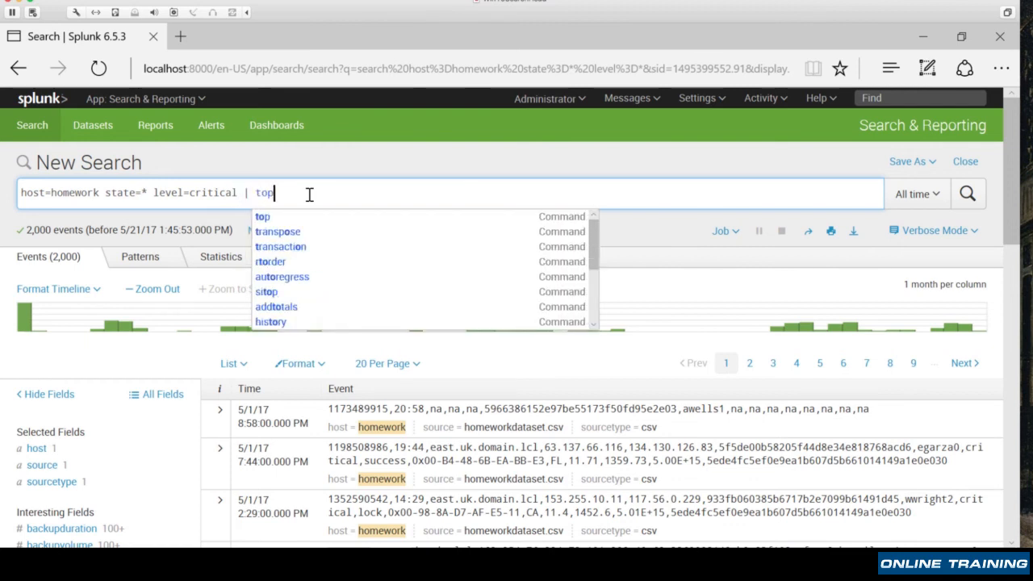
pyautogui.write(' state by level')
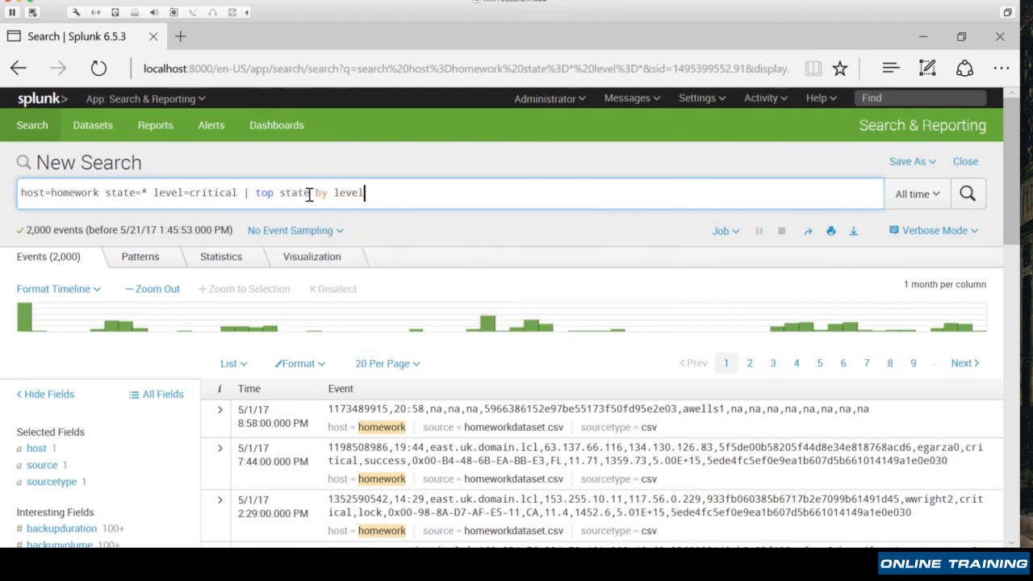
pyautogui.press('Return')
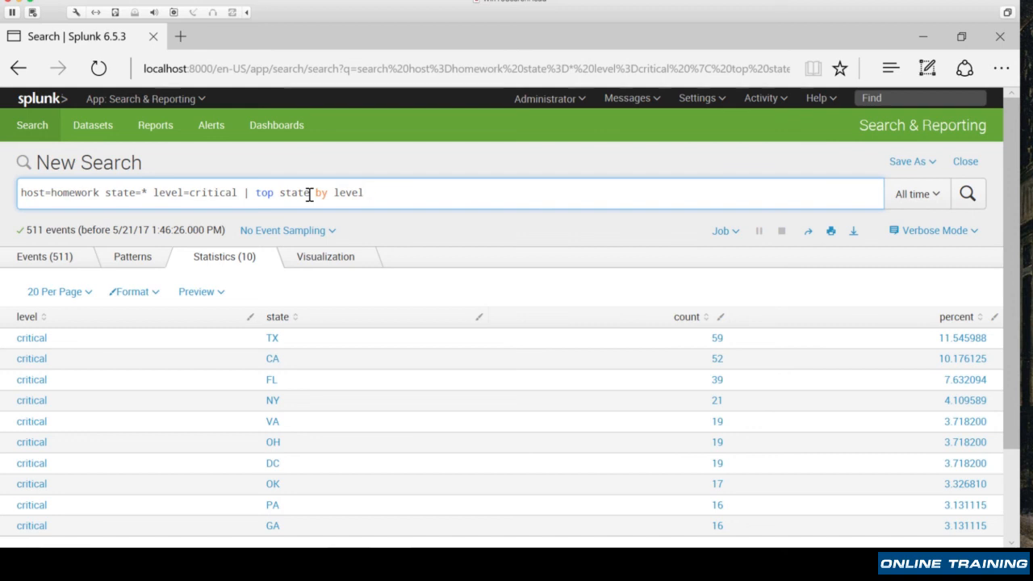
# - Review the top states for critical events in the table and as a column chart, ending back on the table
pyautogui.scroll(-3, 577, 414)
pyautogui.scroll(2, 578, 413)
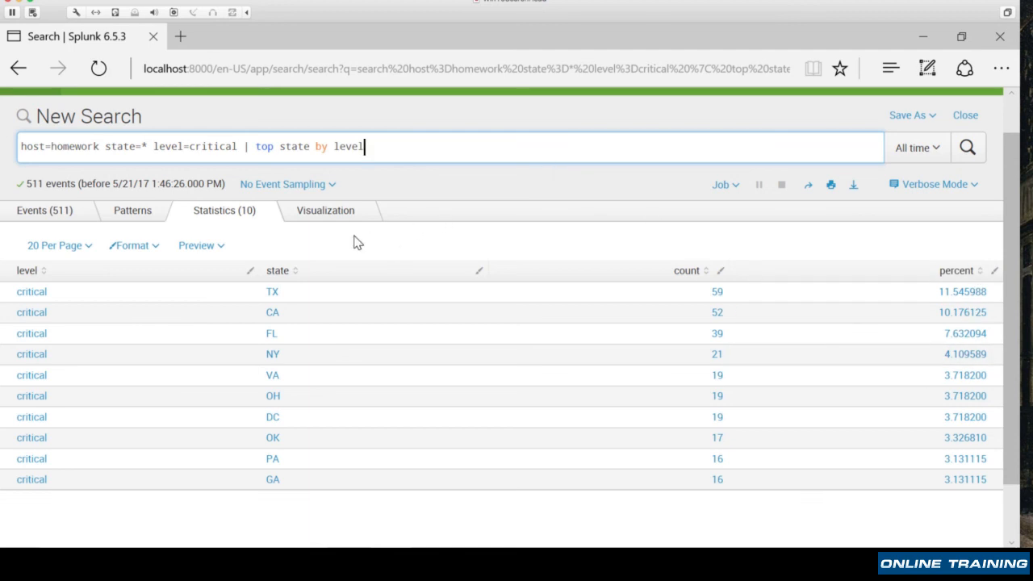
pyautogui.click(323, 213)
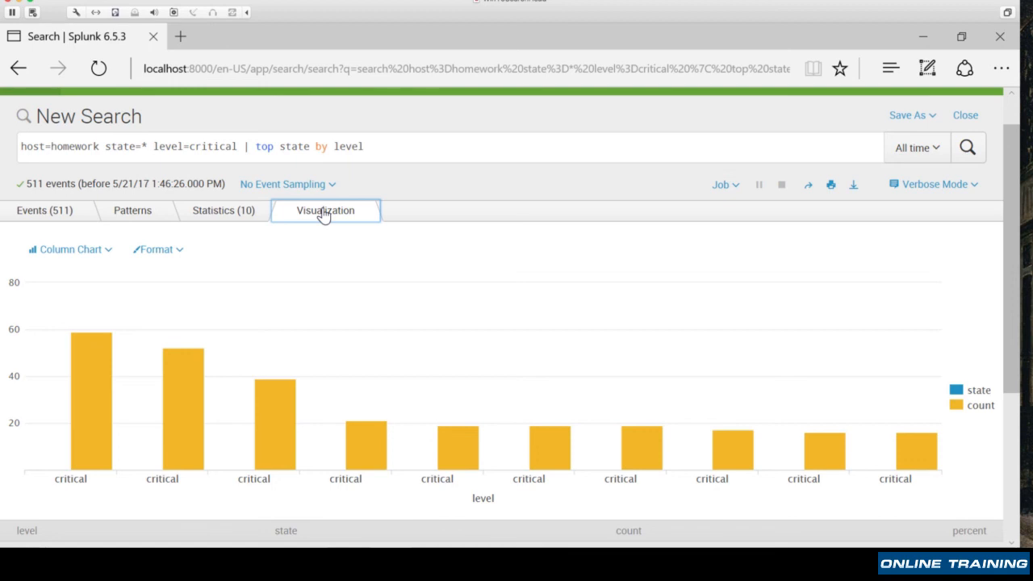
pyautogui.click(199, 216)
# - Replace the top command with rare in the query, run it, and view the results as a column chart
pyautogui.doubleClick(266, 148)
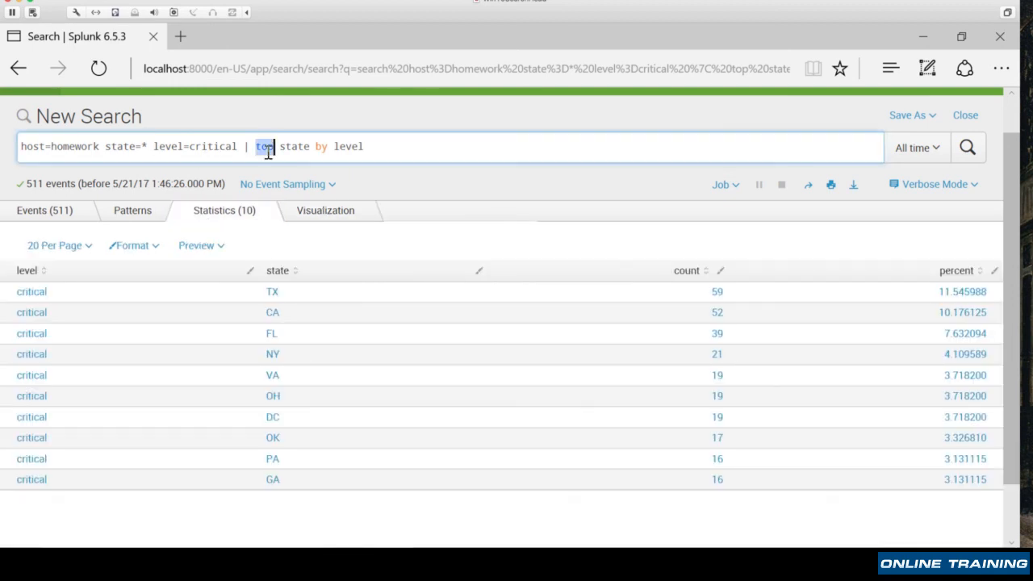
pyautogui.write('rare')
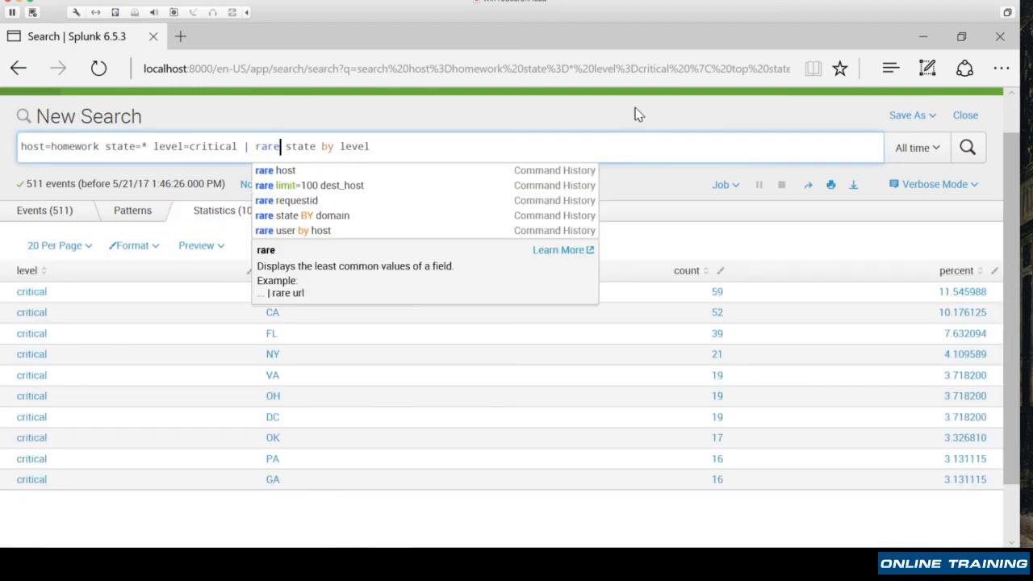
pyautogui.click(642, 116)
pyautogui.click(967, 152)
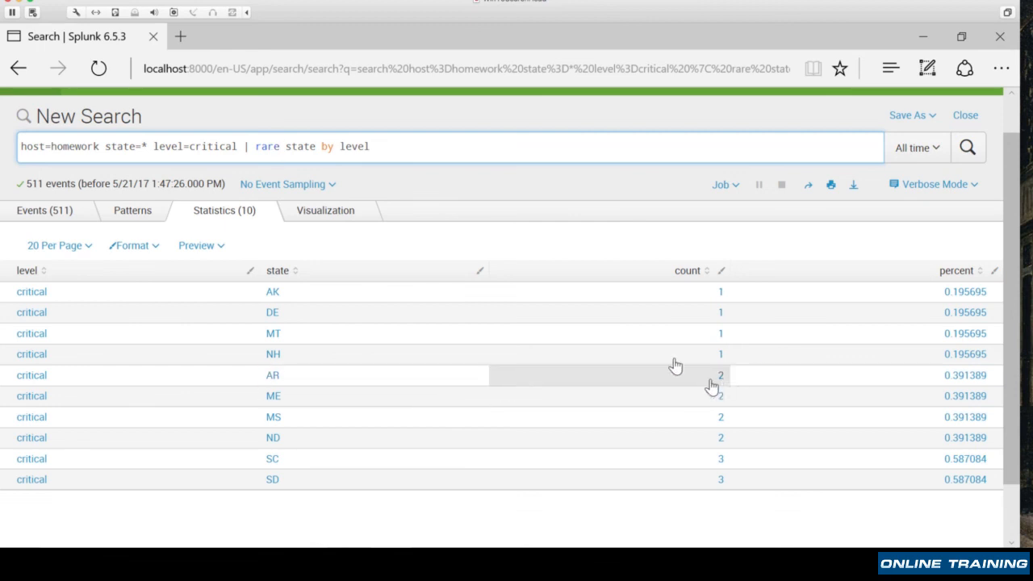
pyautogui.click(341, 217)
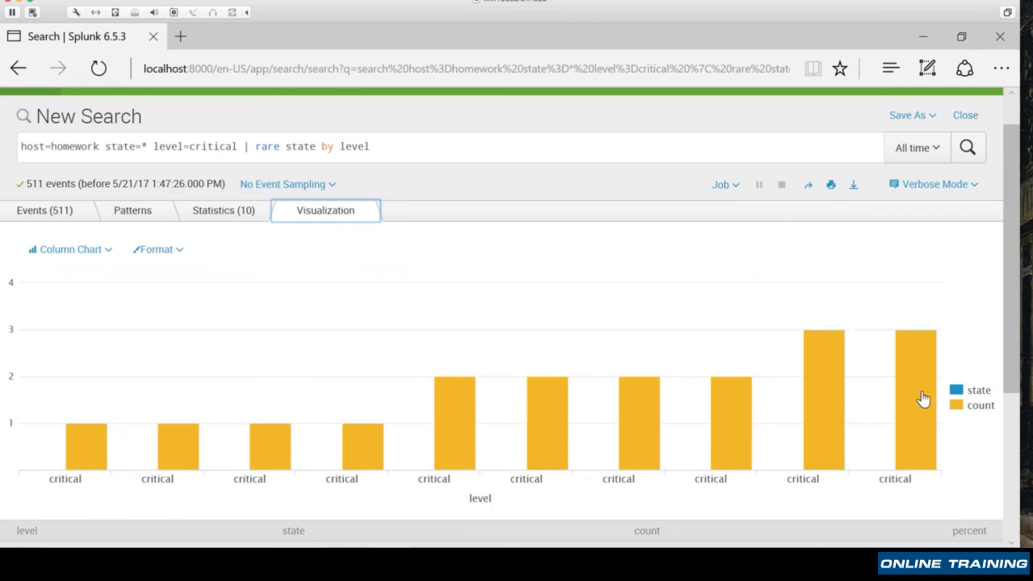
# - Change the rare command back to top in the query and rerun the search
pyautogui.click(277, 146)
pyautogui.doubleClick(271, 146)
pyautogui.write('top')
pyautogui.press('Return')
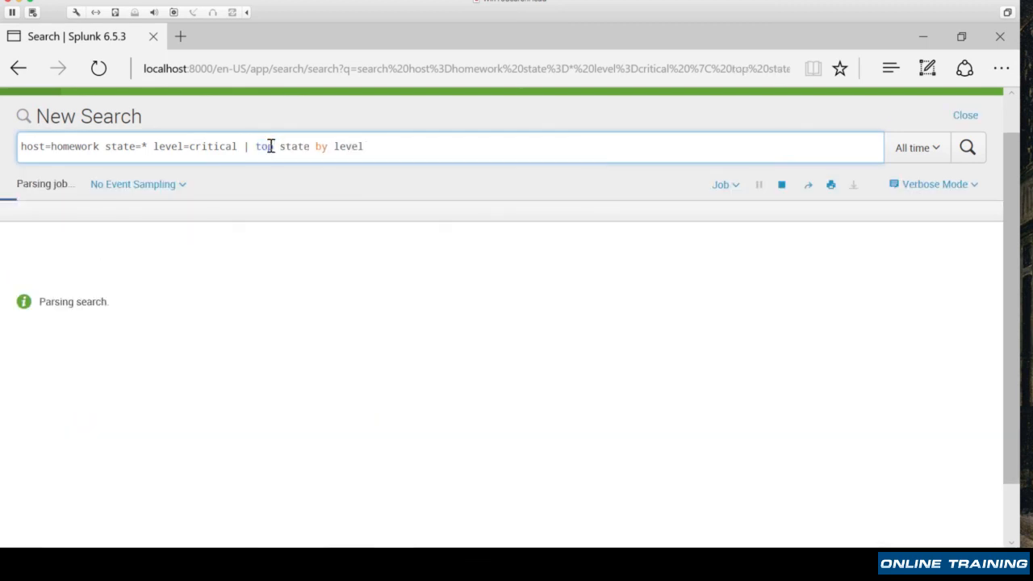